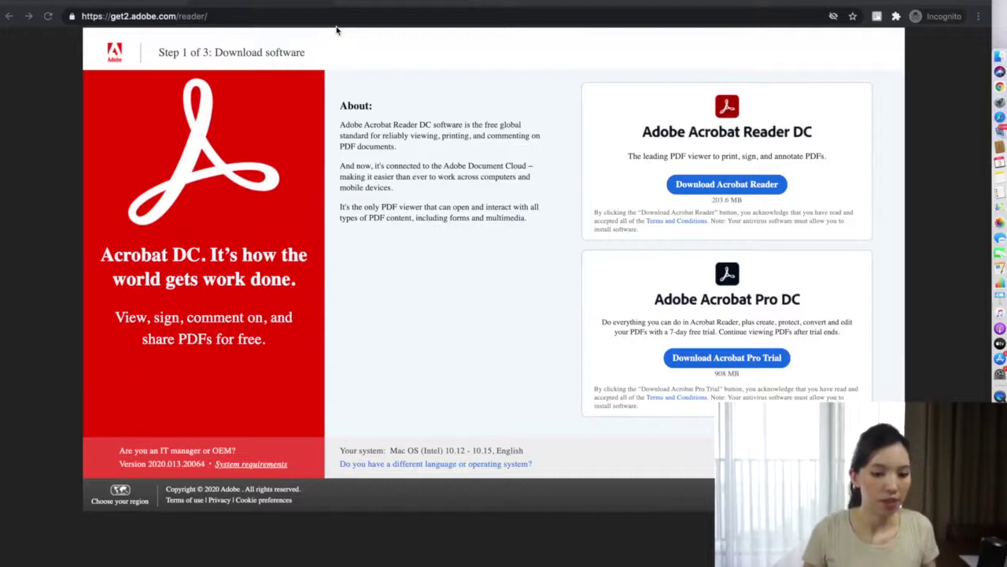
Step: Open Weekly.pdf from the Downloads folder in Adobe Acrobat Reader DC using Open With
{"action": "left_click", "coordinate": [113, 21]}
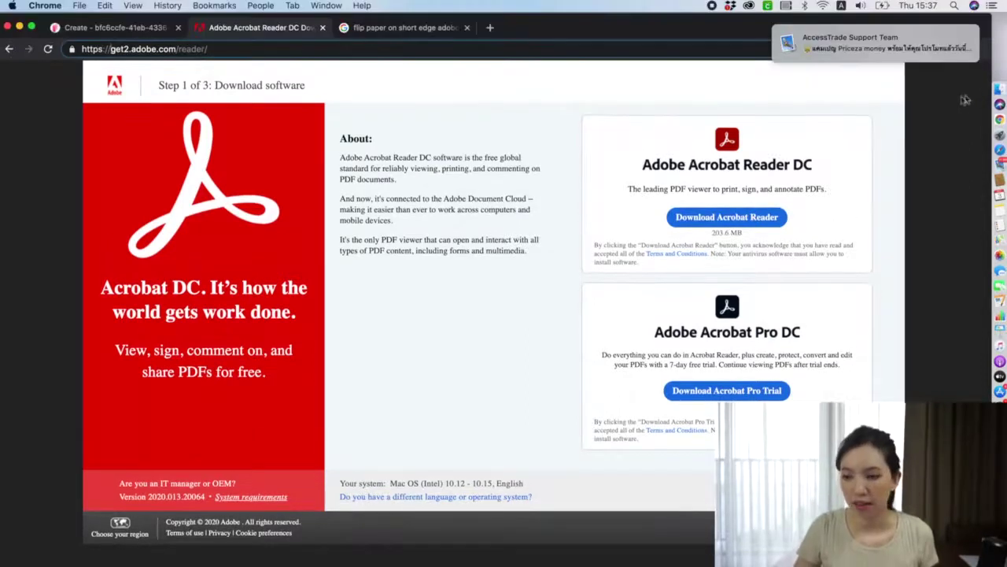
{"action": "left_click", "coordinate": [994, 92]}
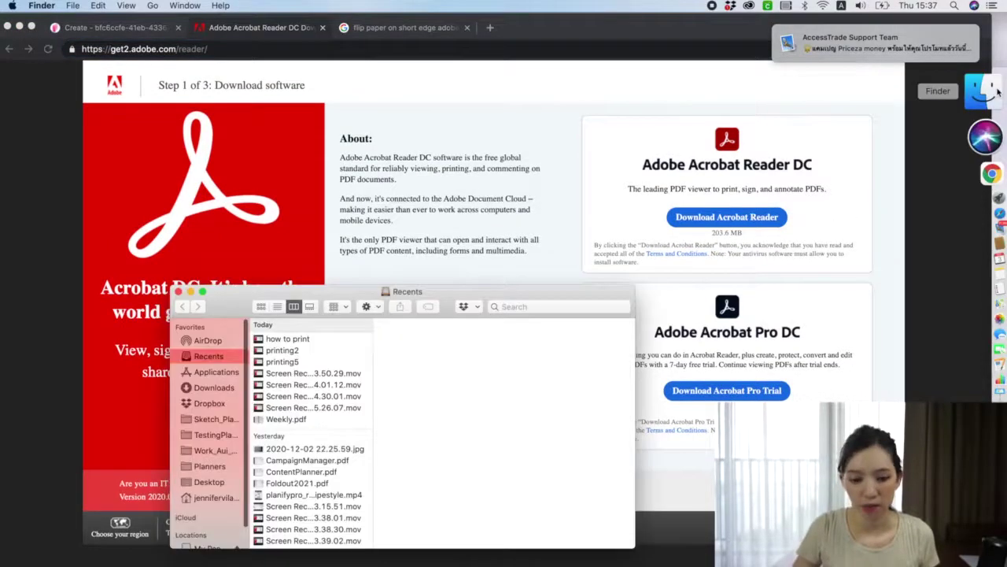
{"action": "left_click", "coordinate": [208, 388]}
{"action": "left_click", "coordinate": [271, 385]}
{"action": "right_click", "coordinate": [272, 385]}
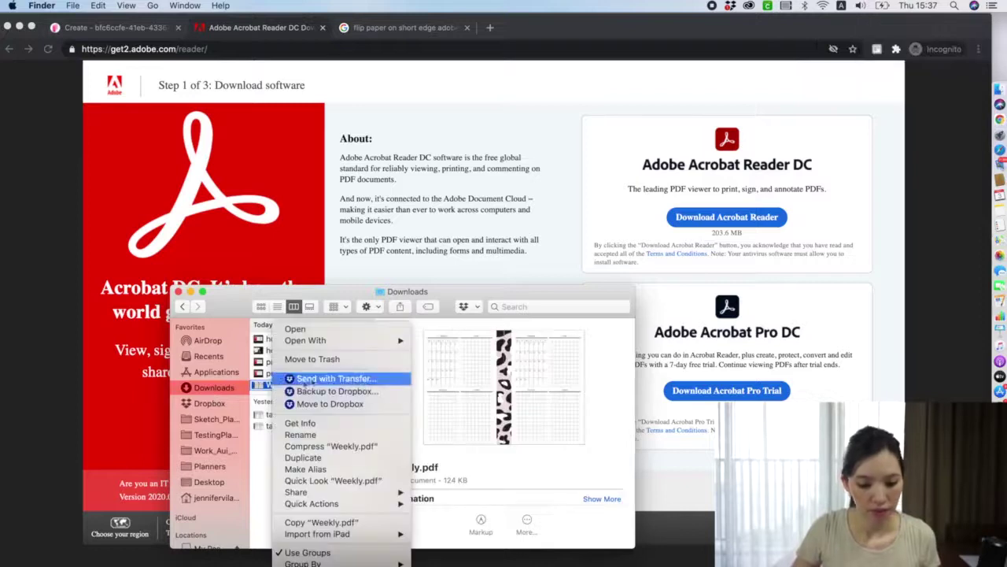
{"action": "mouse_move", "coordinate": [305, 340]}
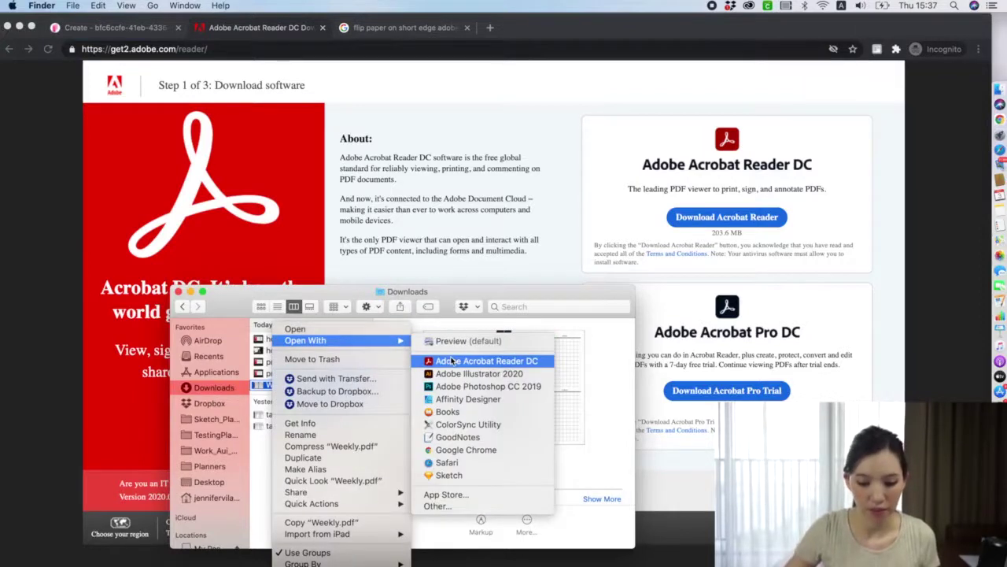
{"action": "left_click", "coordinate": [452, 361]}
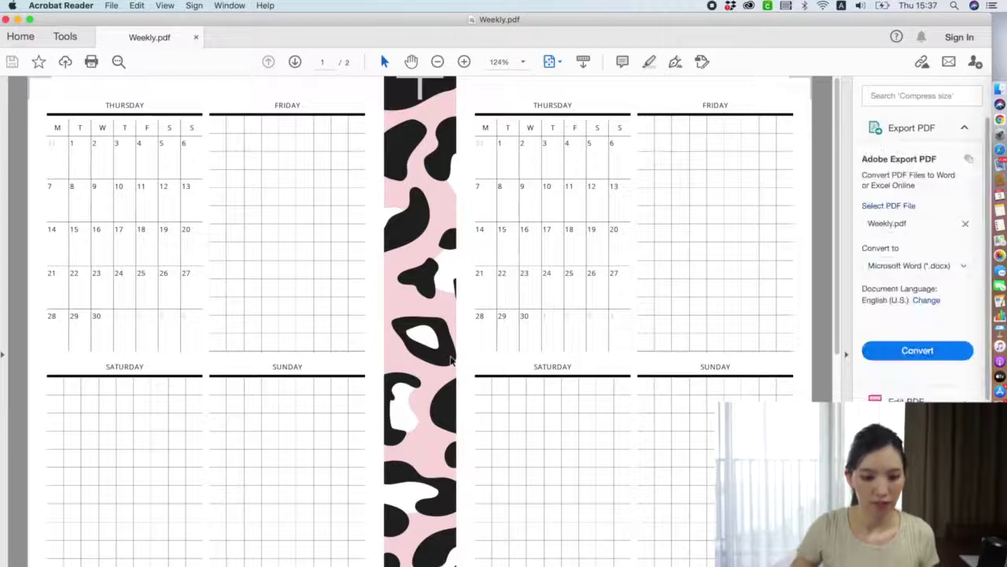
Step: Set Weekly.pdf's print page sizing to Size with a Custom Scale of 100%
{"action": "left_click", "coordinate": [92, 62]}
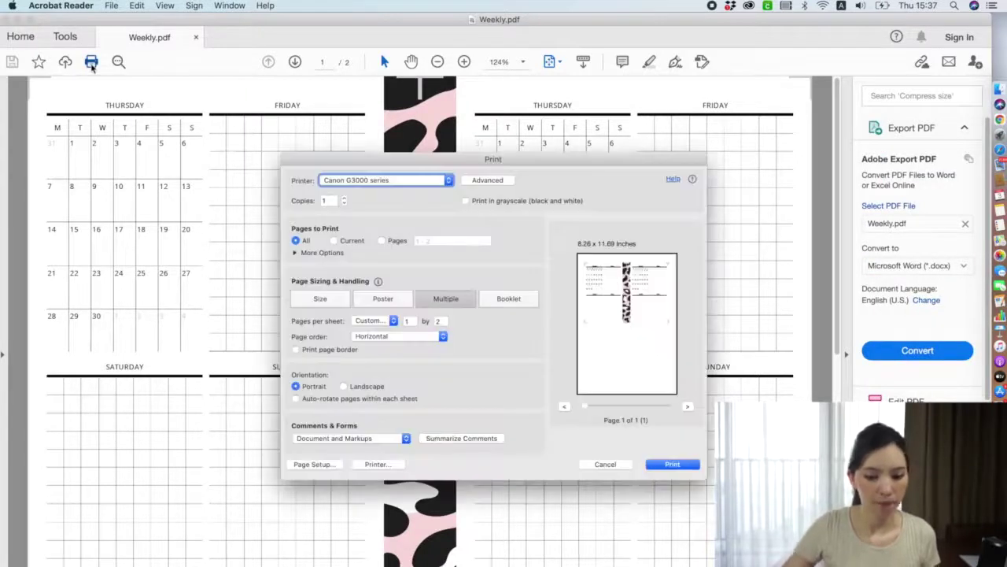
{"action": "left_click", "coordinate": [309, 297]}
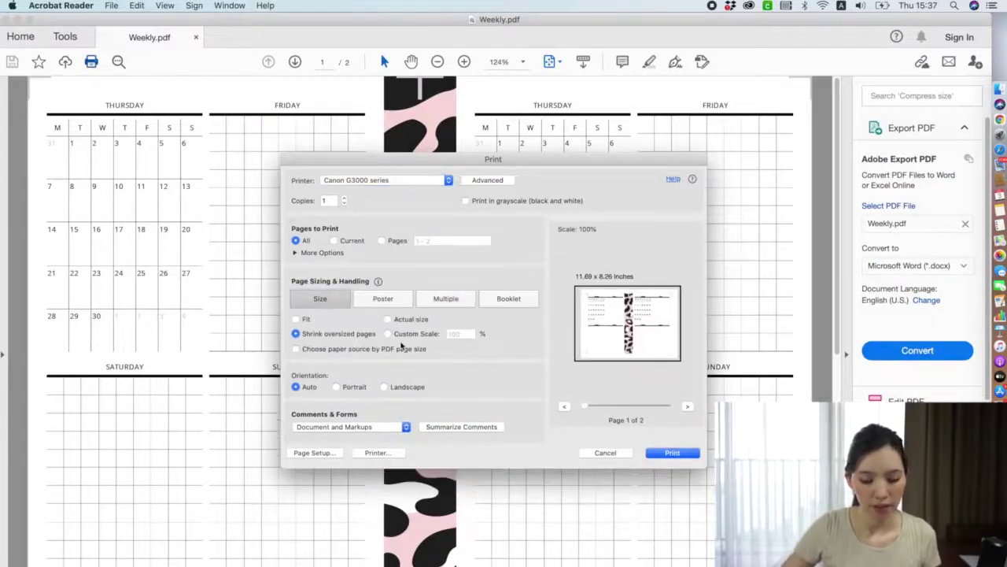
{"action": "left_click", "coordinate": [387, 333]}
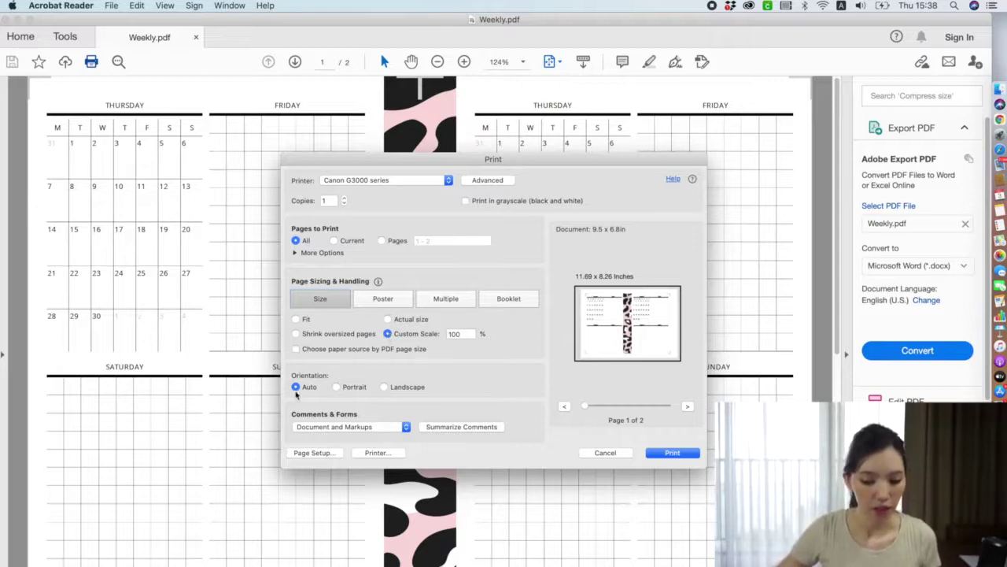
Step: Compare Portrait and Landscape previews, leave orientation on Auto, and cancel without printing
{"action": "left_click", "coordinate": [337, 387]}
{"action": "left_click", "coordinate": [384, 387]}
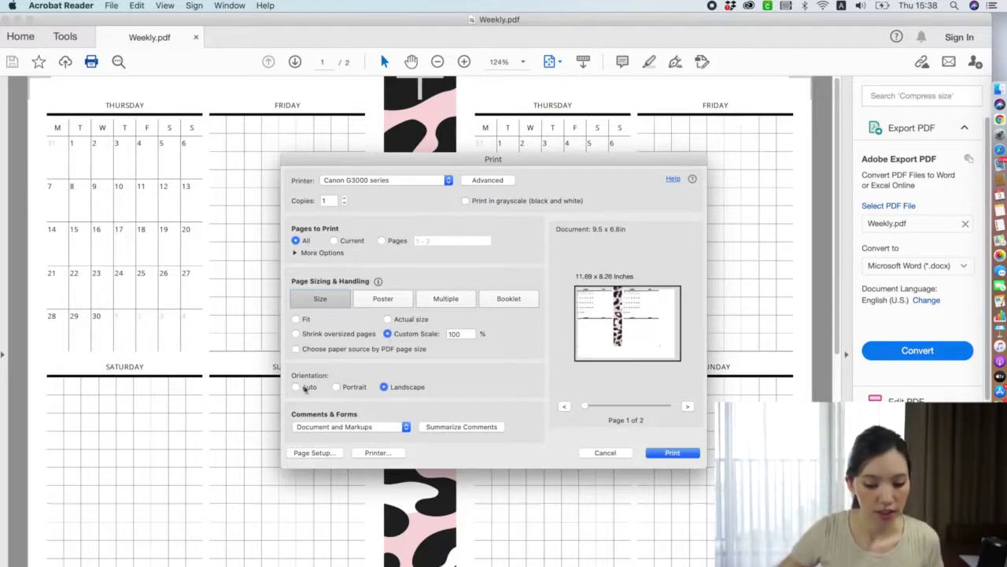
{"action": "left_click", "coordinate": [297, 387]}
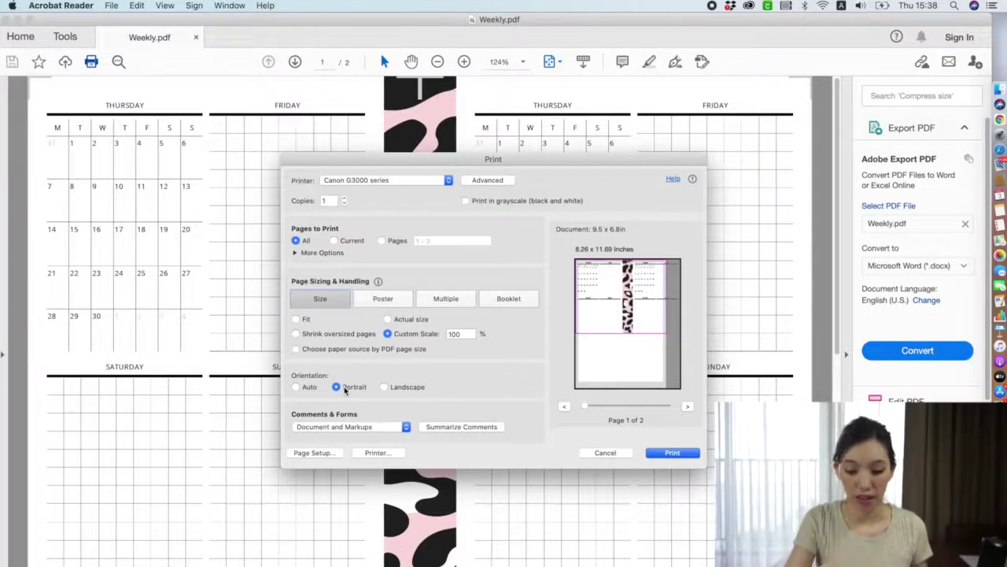
{"action": "left_click", "coordinate": [391, 388]}
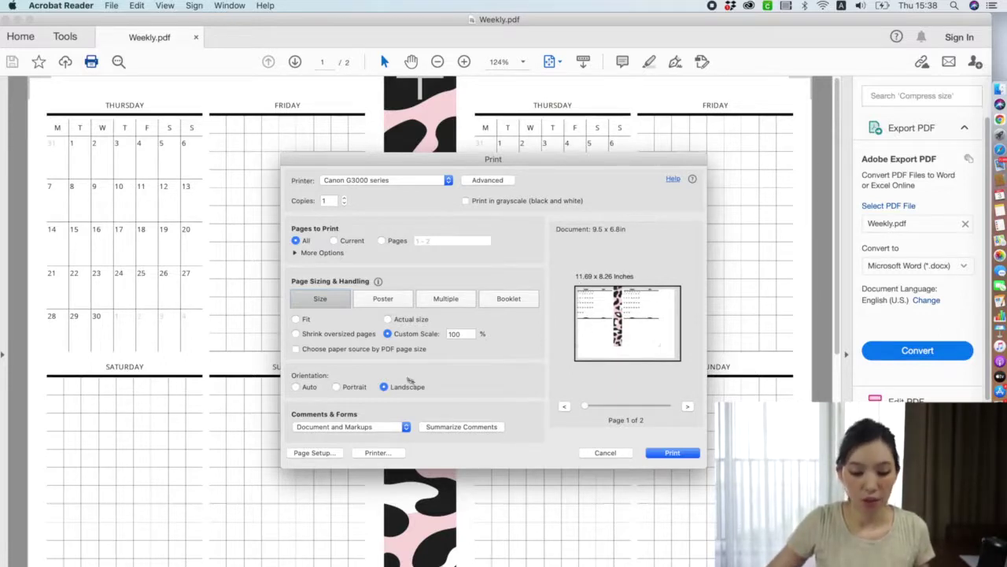
{"action": "left_click", "coordinate": [295, 389]}
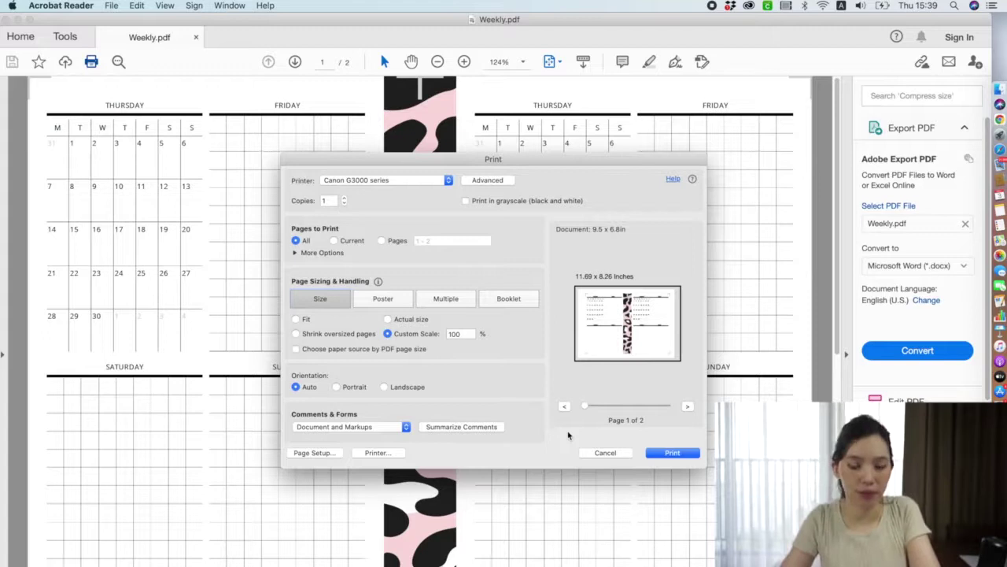
{"action": "left_click", "coordinate": [618, 451]}
Step: Bring Chrome forward and view the 'flip paper on short edge' image search tab
{"action": "left_click", "coordinate": [983, 120]}
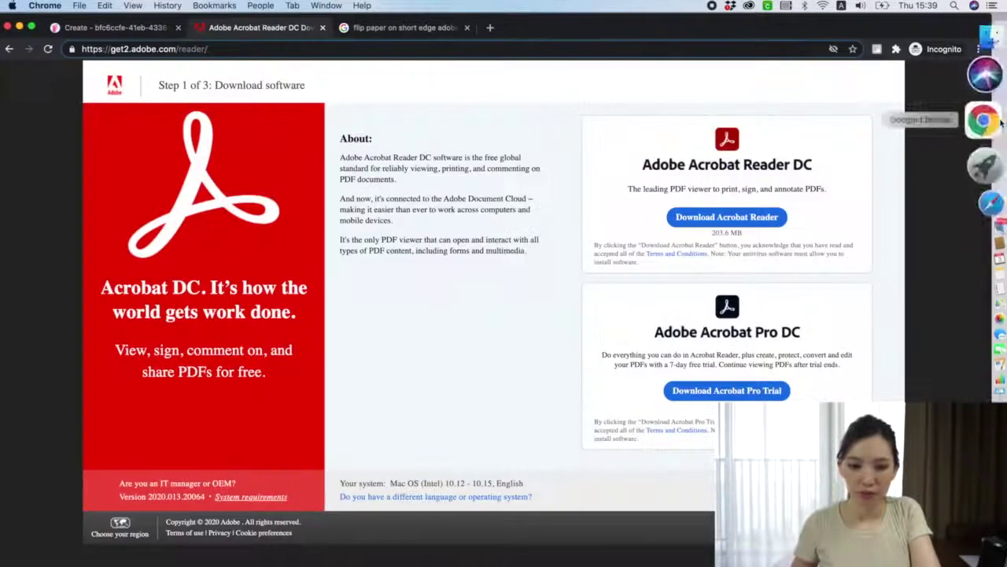
{"action": "left_click", "coordinate": [437, 30]}
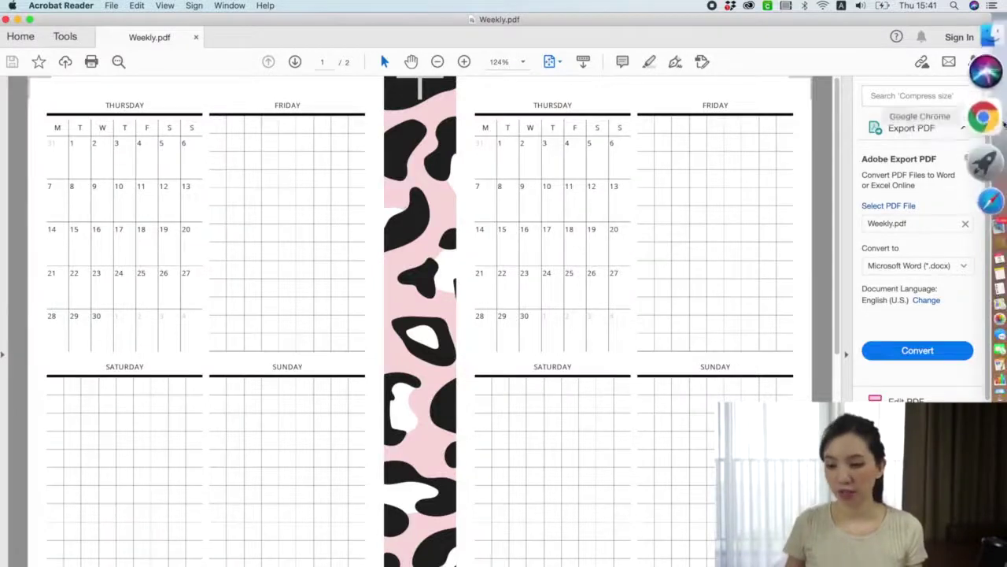
Step: Return to the Create – planifypro editor tab showing the weekly spread
{"action": "left_click", "coordinate": [985, 118]}
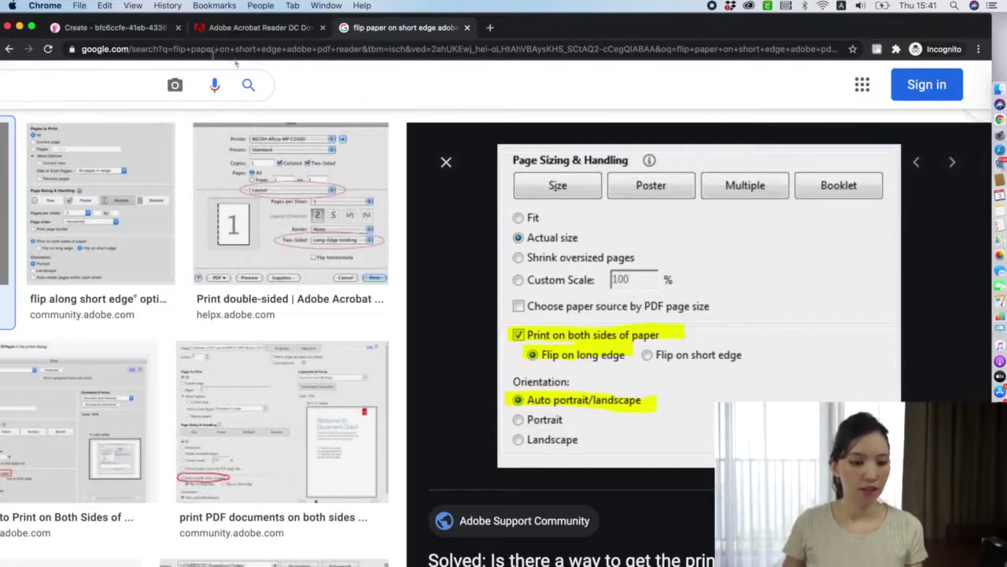
{"action": "left_click", "coordinate": [127, 30]}
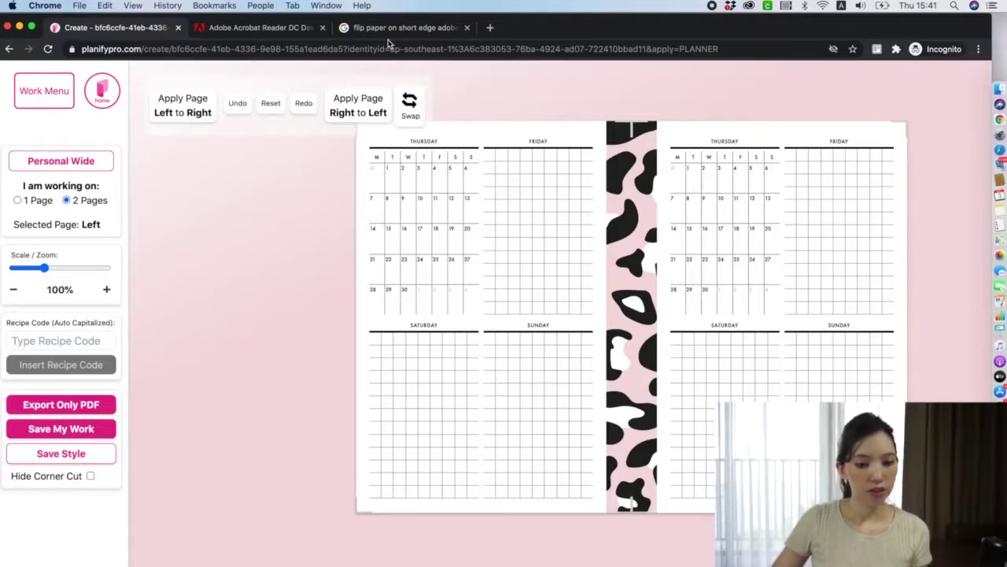
Step: Export the weekly spread with Export Only PDF and Generate PDF
{"action": "left_click", "coordinate": [63, 406]}
{"action": "left_click", "coordinate": [473, 376]}
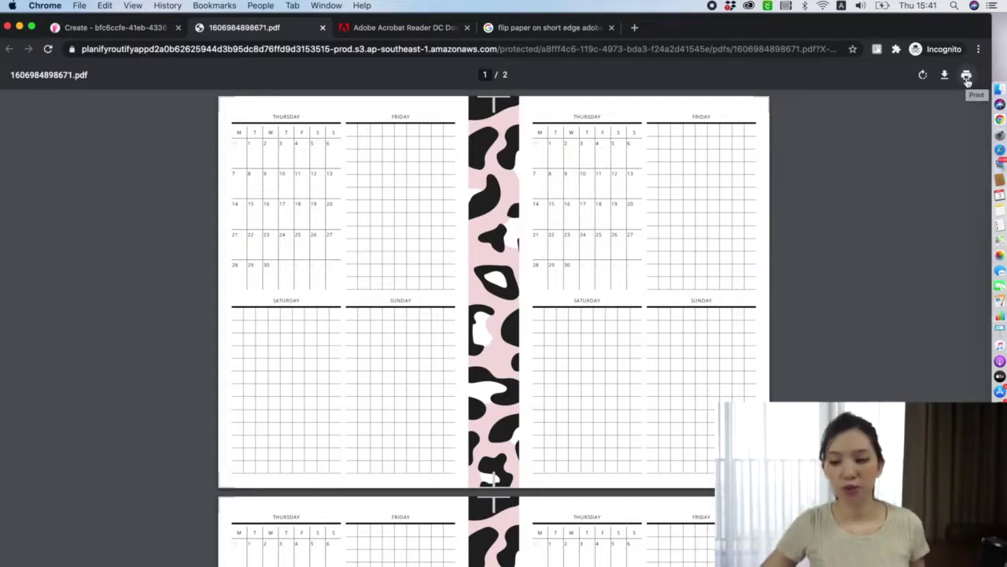
Step: Check the exported PDF's Chrome print settings at custom 100% scale, then close without printing
{"action": "left_click", "coordinate": [966, 76]}
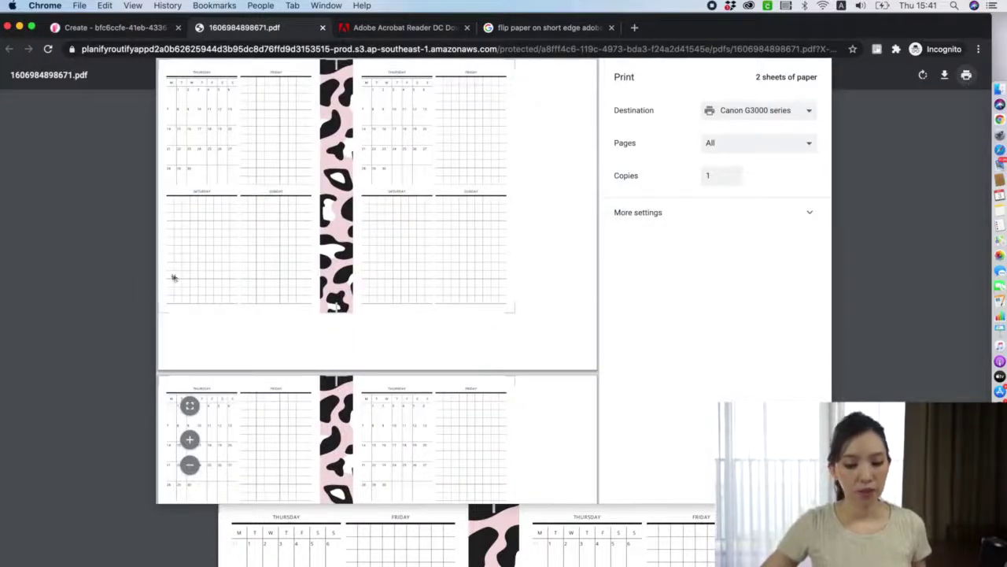
{"action": "left_click", "coordinate": [662, 216]}
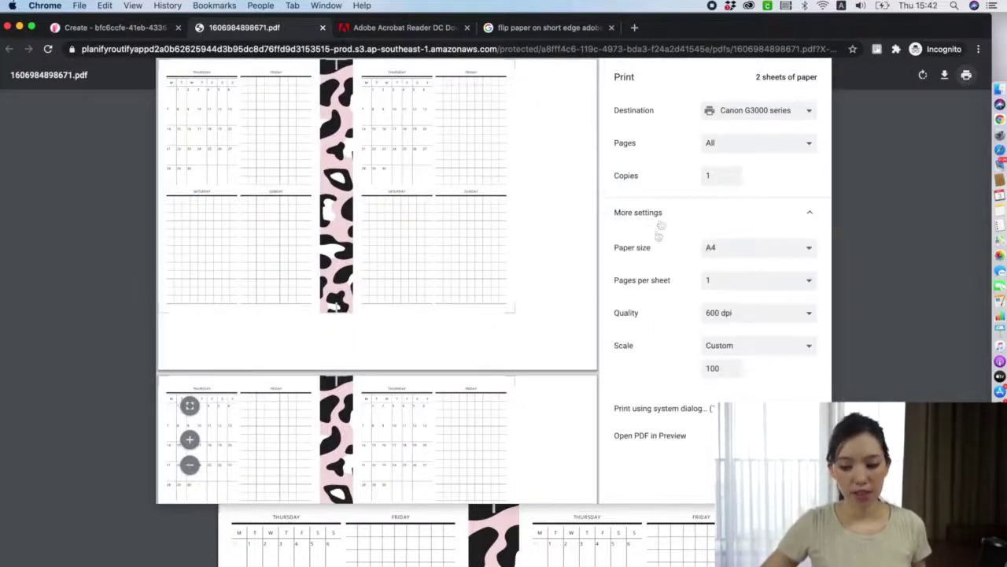
{"action": "left_click", "coordinate": [732, 366]}
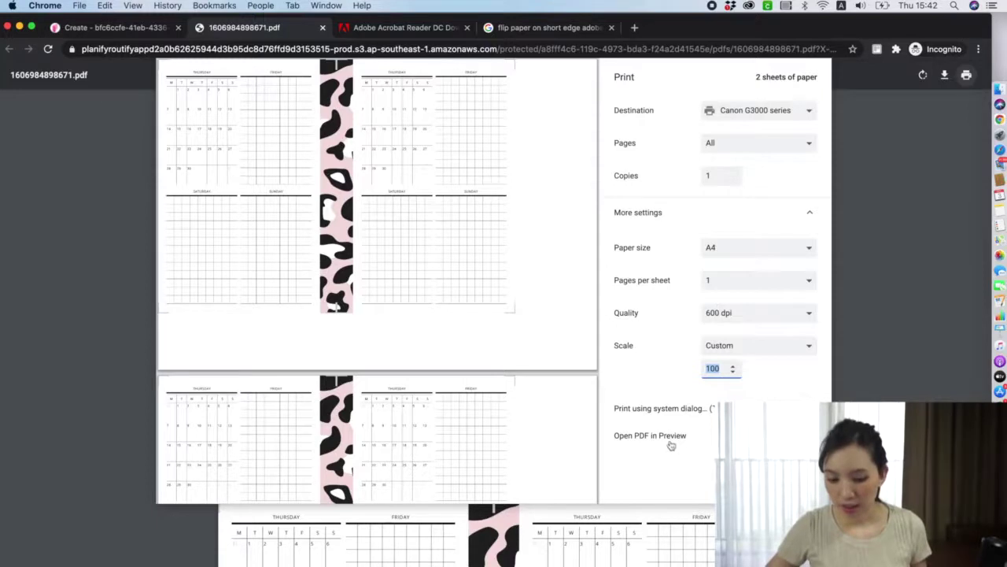
{"action": "left_click", "coordinate": [804, 216]}
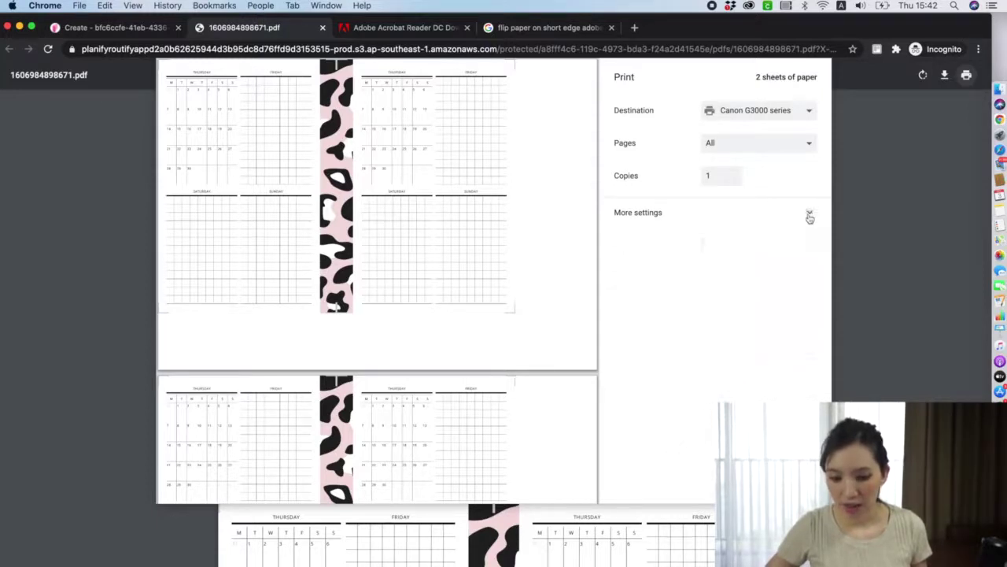
{"action": "left_click", "coordinate": [808, 214]}
{"action": "double_click", "coordinate": [714, 368]}
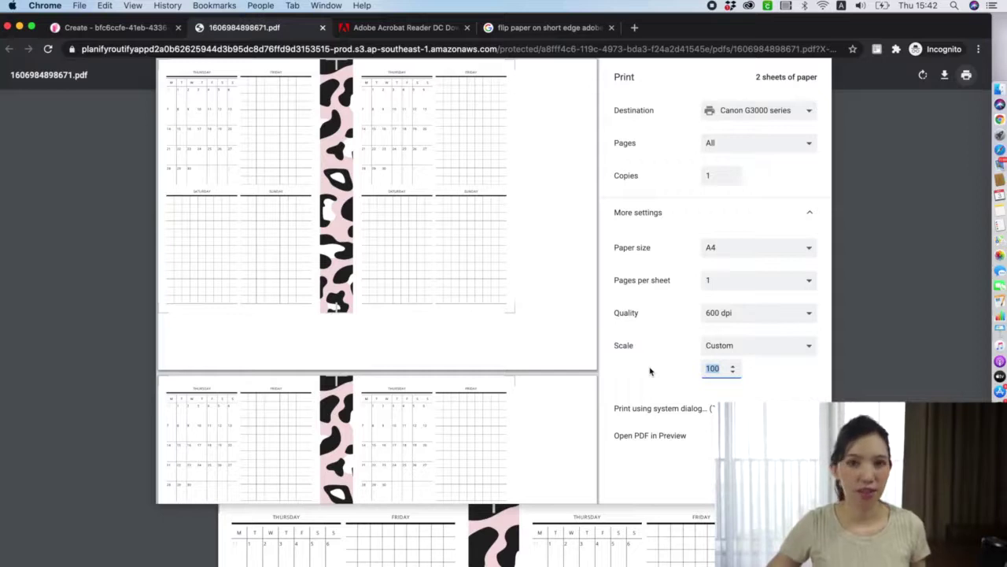
{"action": "key", "text": "Escape"}
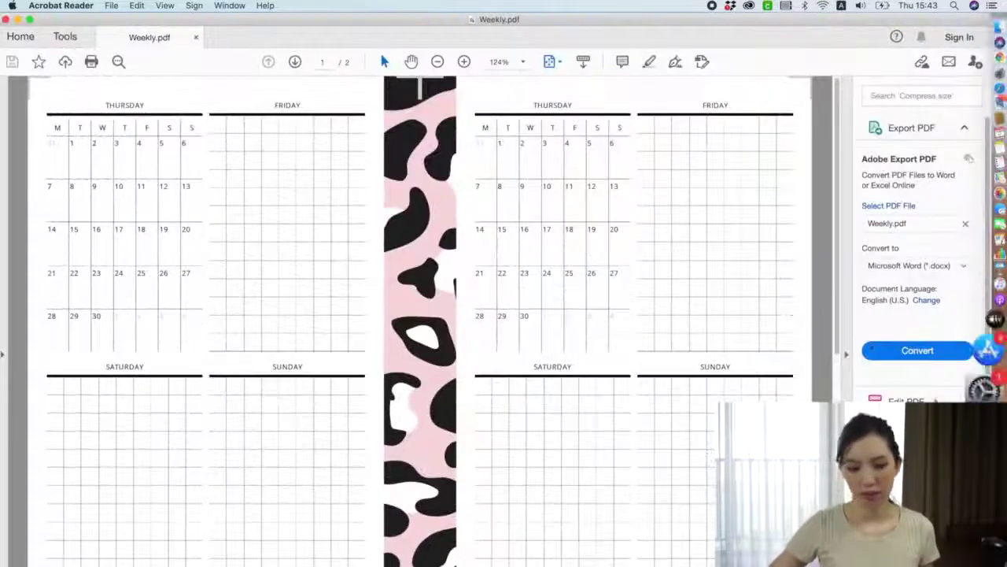
Step: Reopen the Acrobat Reader print dialog for Weekly.pdf
{"action": "left_click", "coordinate": [91, 63]}
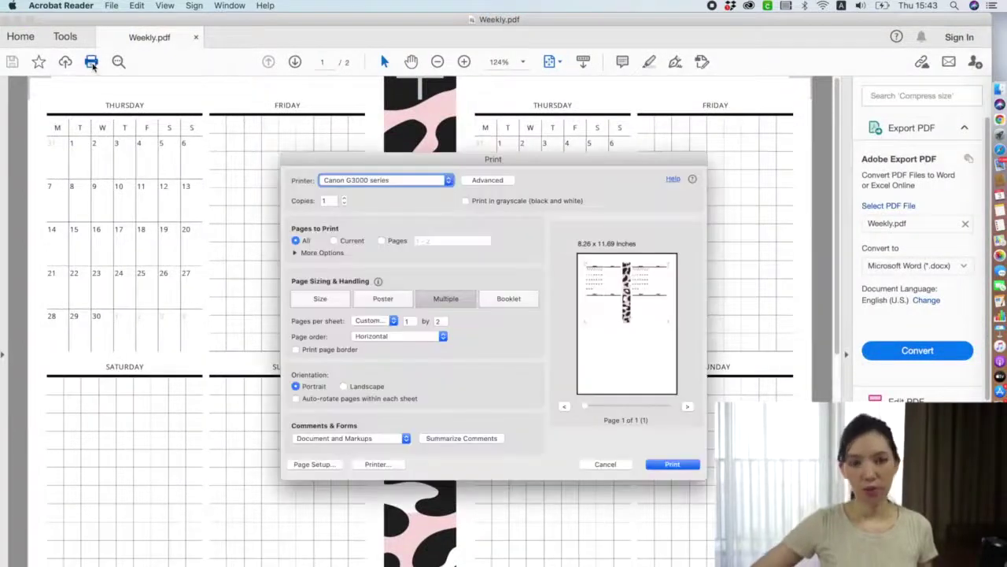